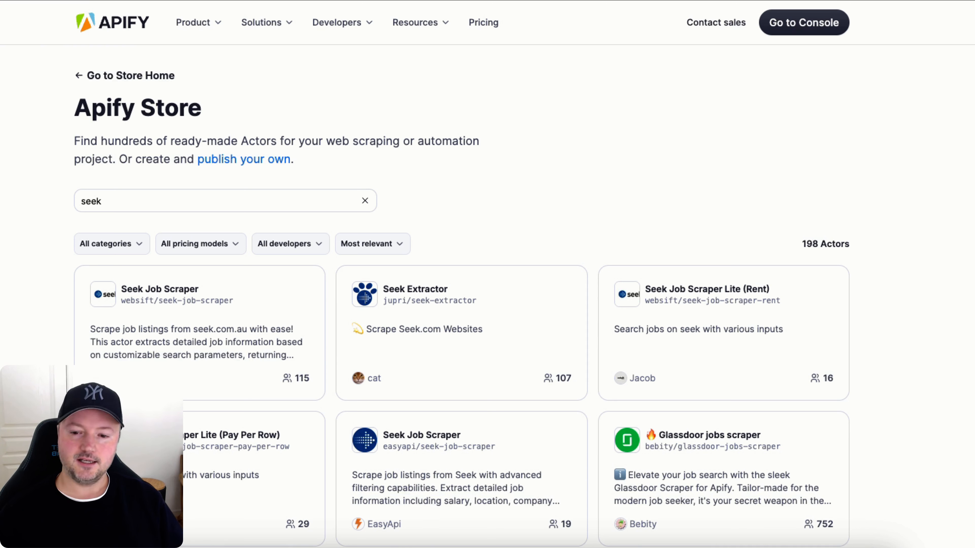
# Open the EasyApi Seek Job Scraper actor from the store's seek search results.
pyautogui.click(102, 201)
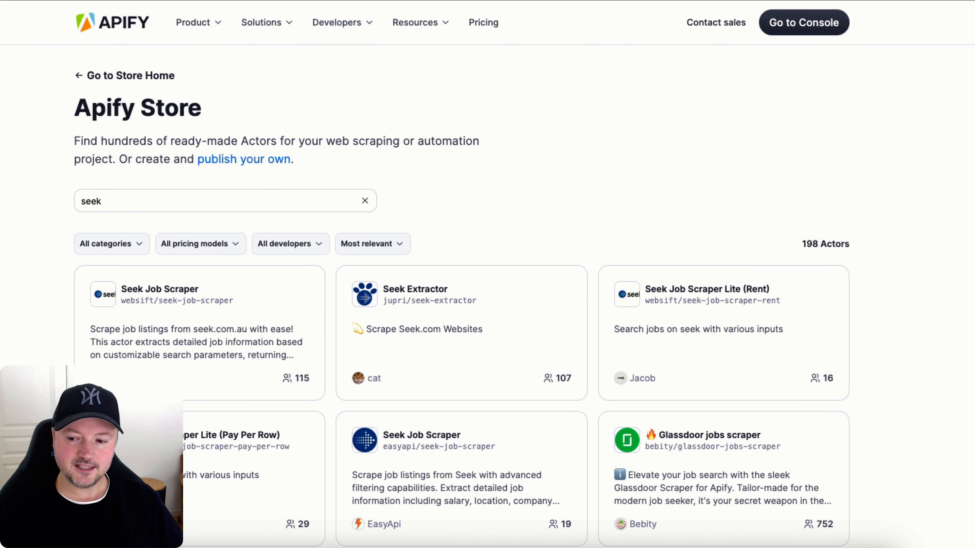
pyautogui.scroll(-3, 478, 192)
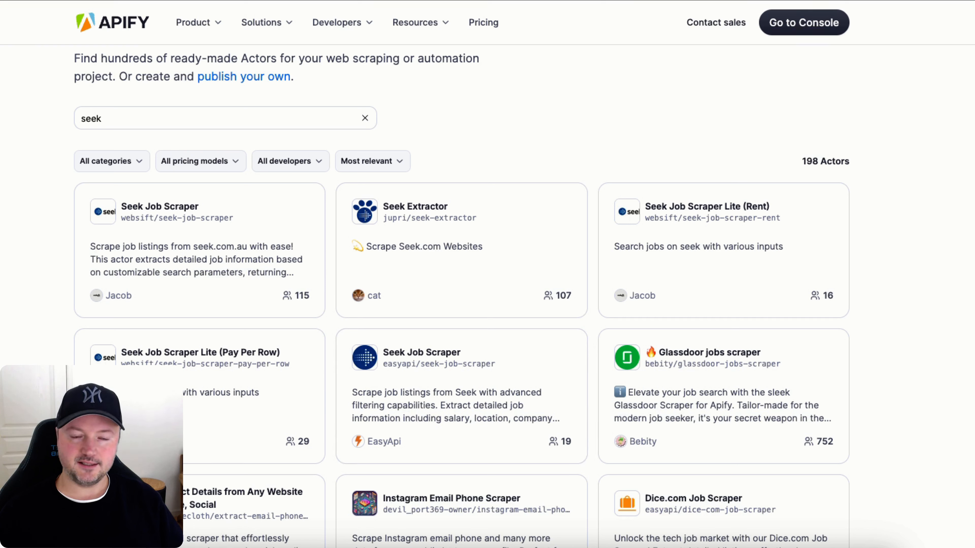
pyautogui.click(499, 1)
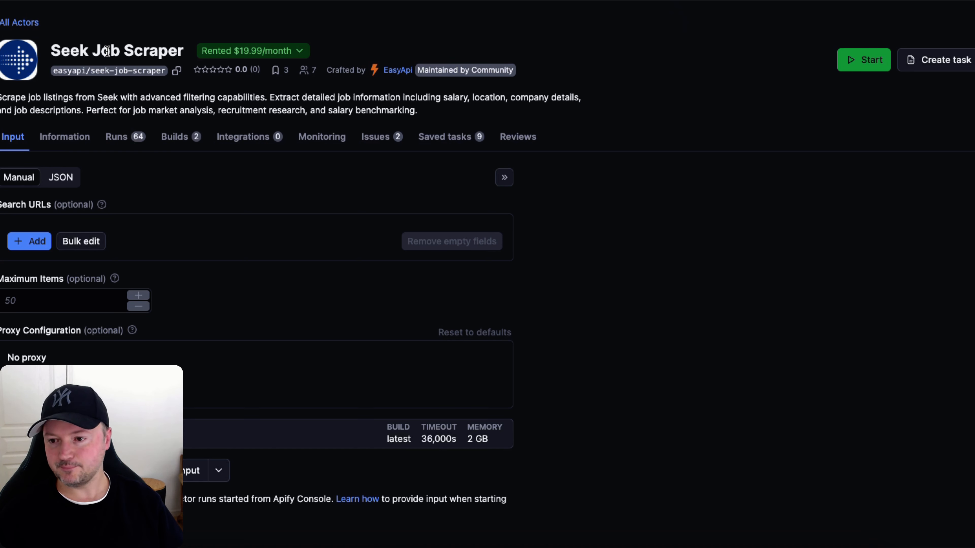
# Create a new task from the actor, titled All Admin - 3 Days - Victoria (VIC), copying the input.
pyautogui.click(25, 241)
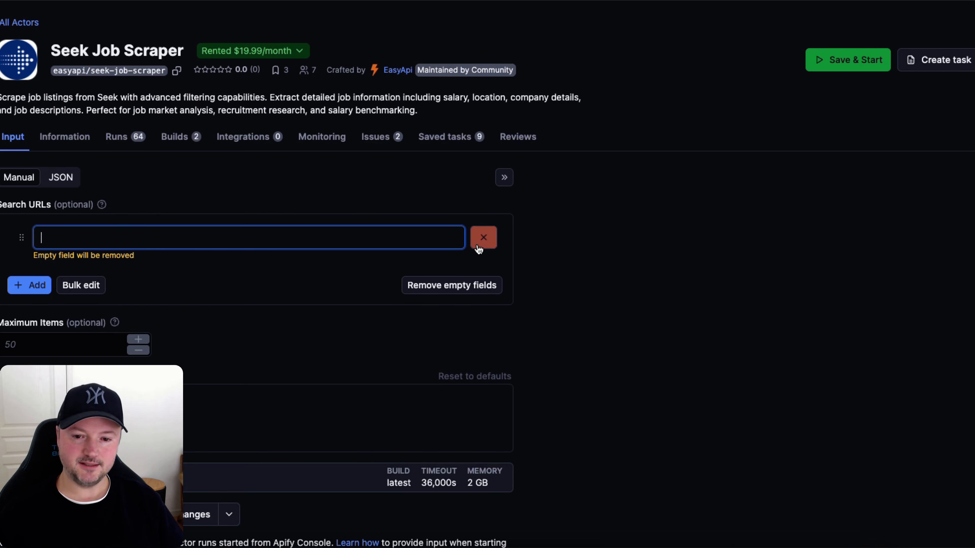
pyautogui.click(485, 239)
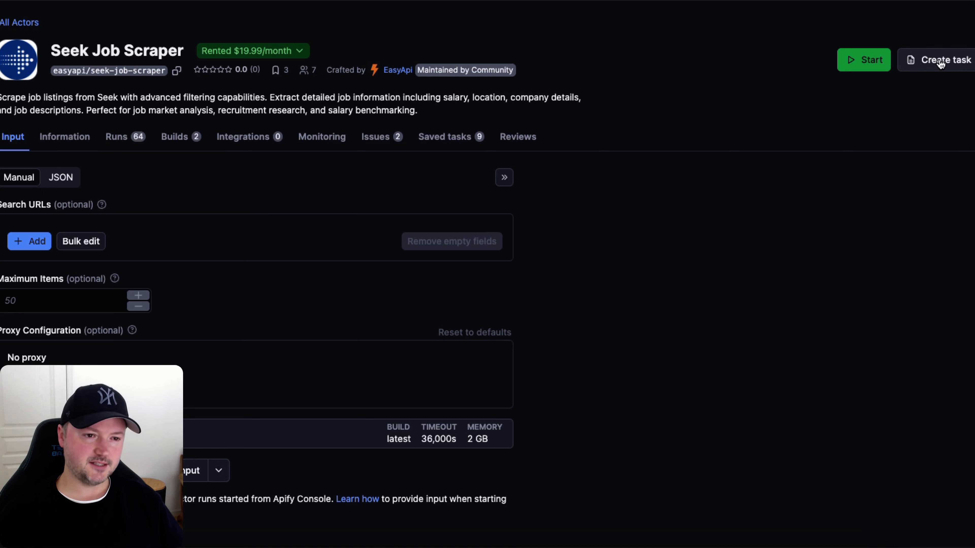
pyautogui.click(927, 66)
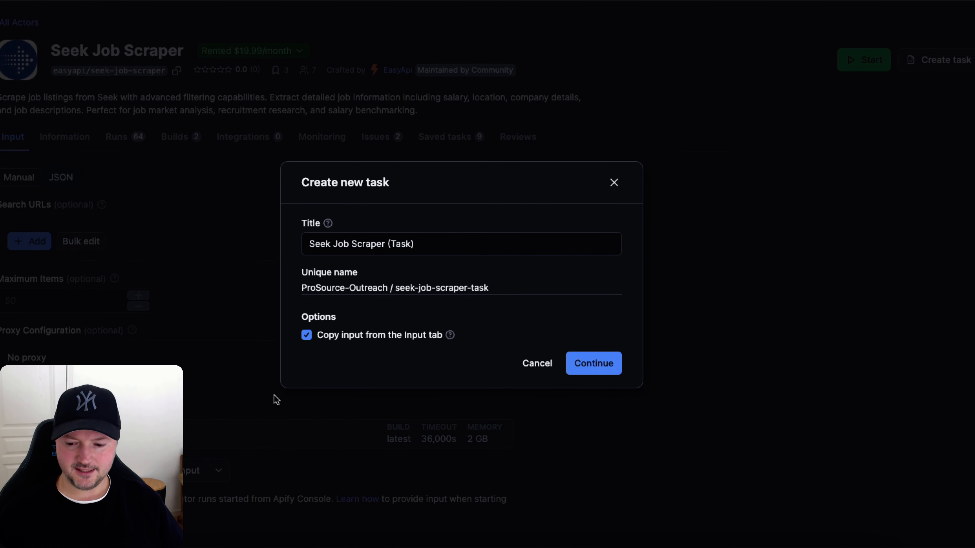
pyautogui.click(266, 544)
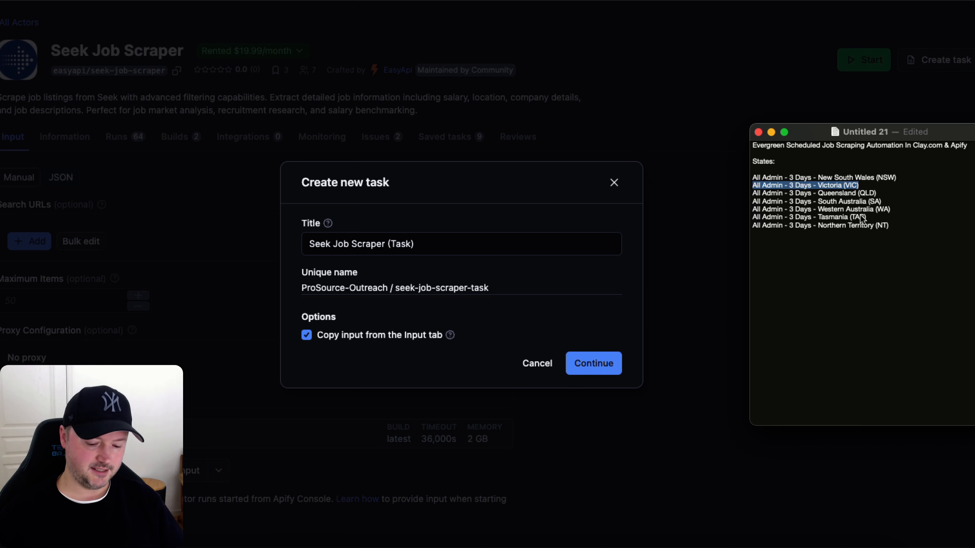
pyautogui.tripleClick(426, 243)
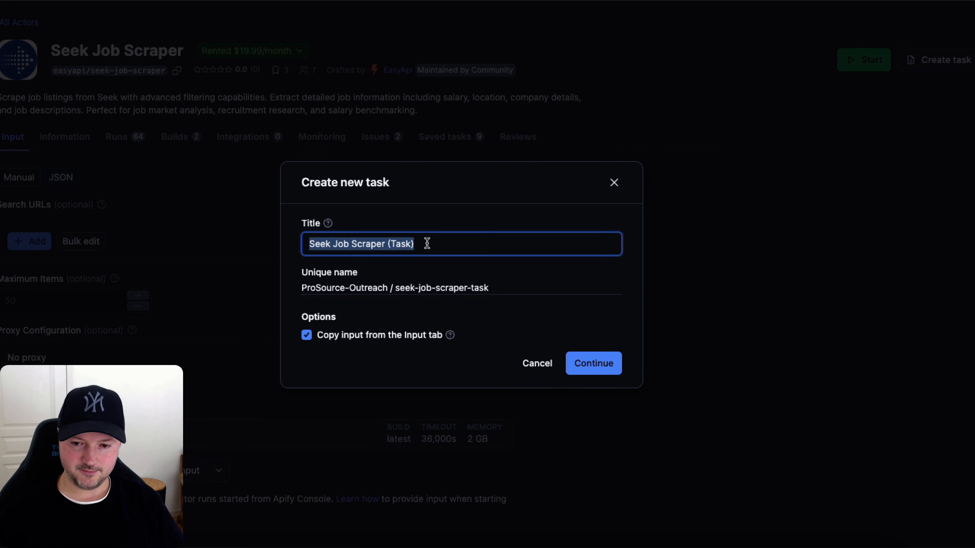
pyautogui.write('All Admin - 3 Days - Victoria (VIC)')
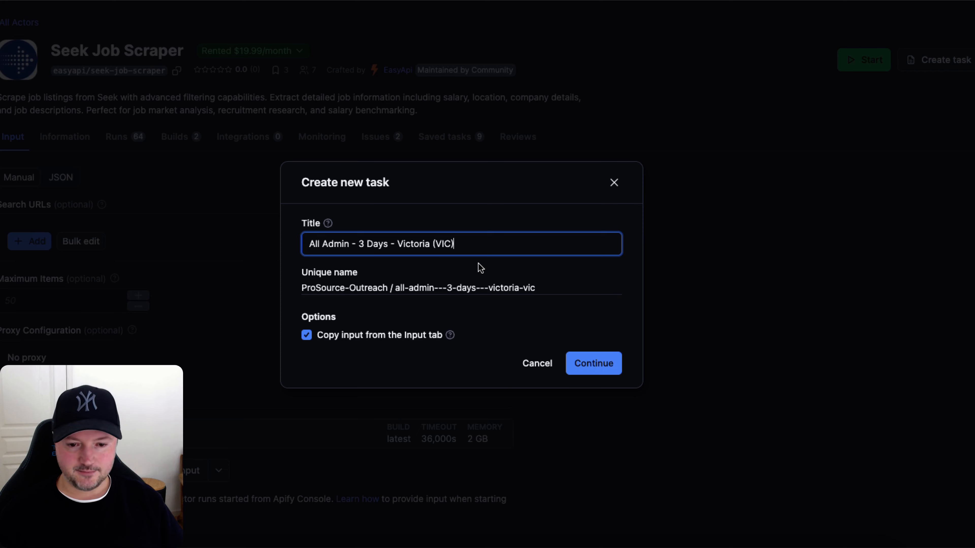
pyautogui.click(594, 363)
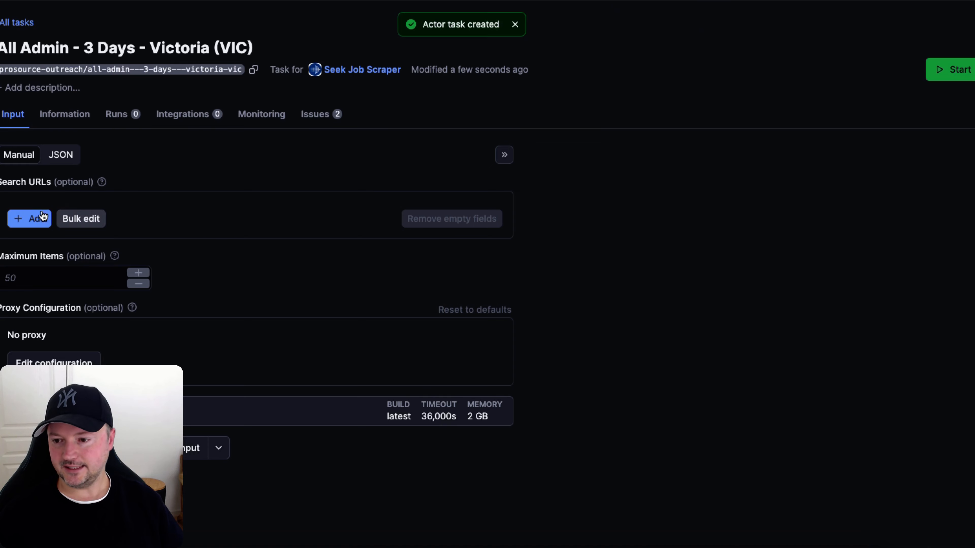
# Add the Seek URL for Administration & Office Support jobs in Victoria VIC, listed in last 3 days, as a search URL.
pyautogui.click(27, 220)
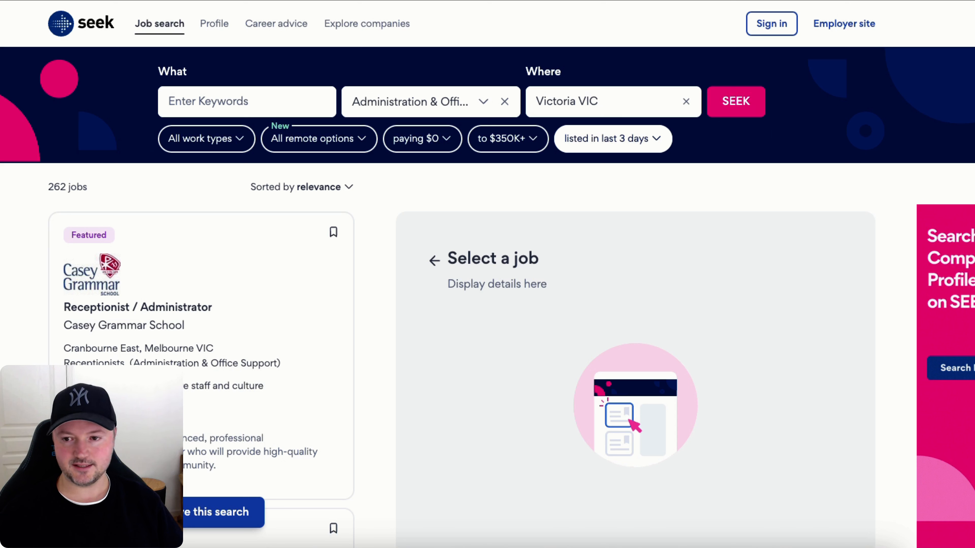
pyautogui.click(484, 102)
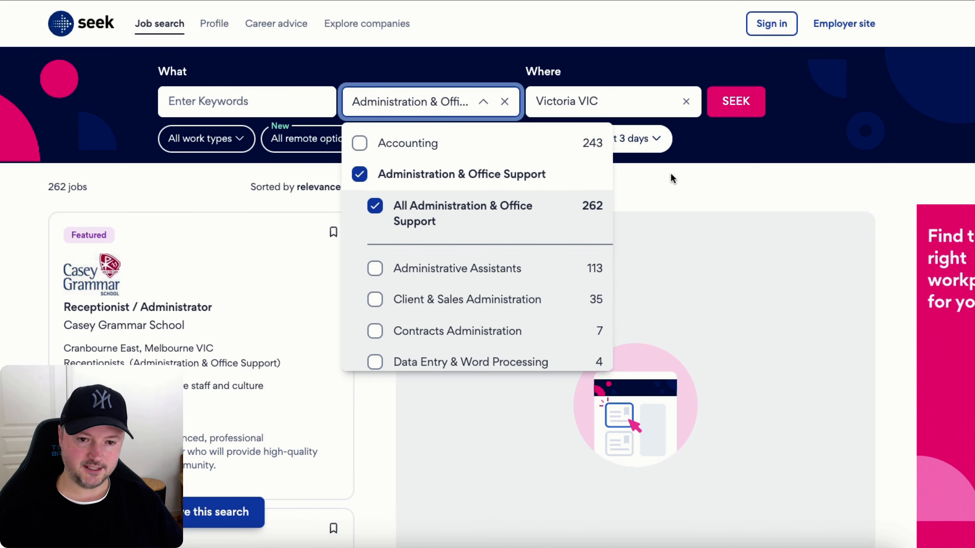
pyautogui.click(673, 183)
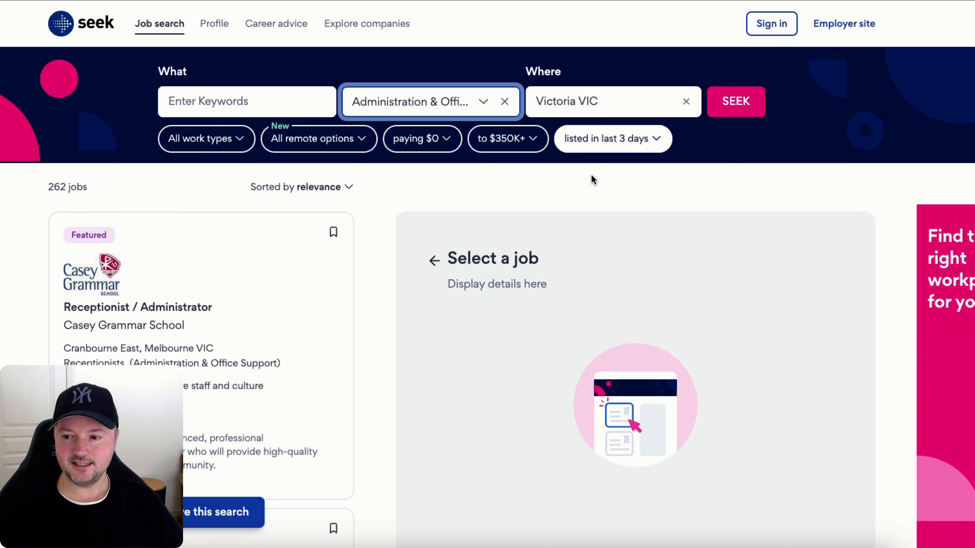
pyautogui.doubleClick(56, 188)
pyautogui.click(56, 189)
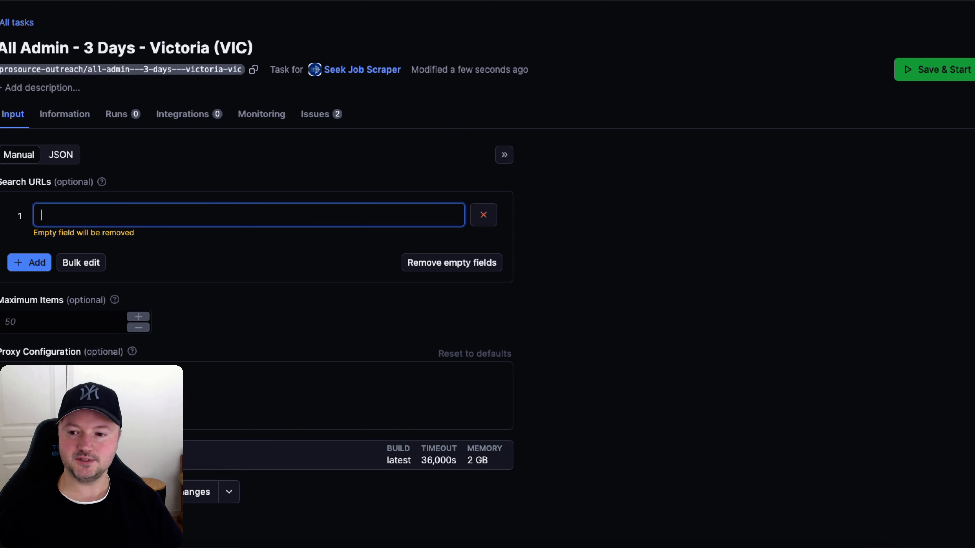
pyautogui.write('https://www.seek.com.au/jobs-in-administration-office-support/in-Victoria-VIC?daterange=3')
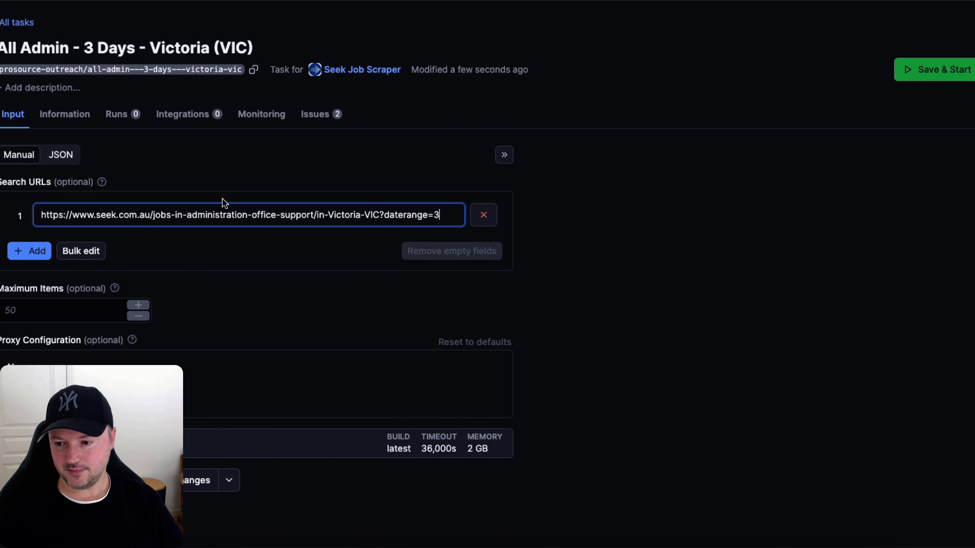
# Set the task's Maximum Items to 1000.
pyautogui.click(428, 304)
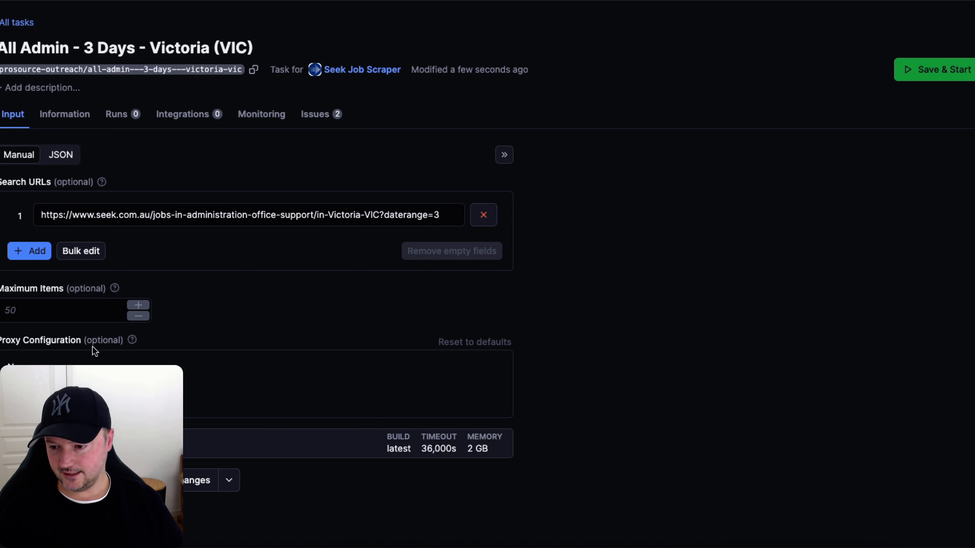
pyautogui.click(50, 307)
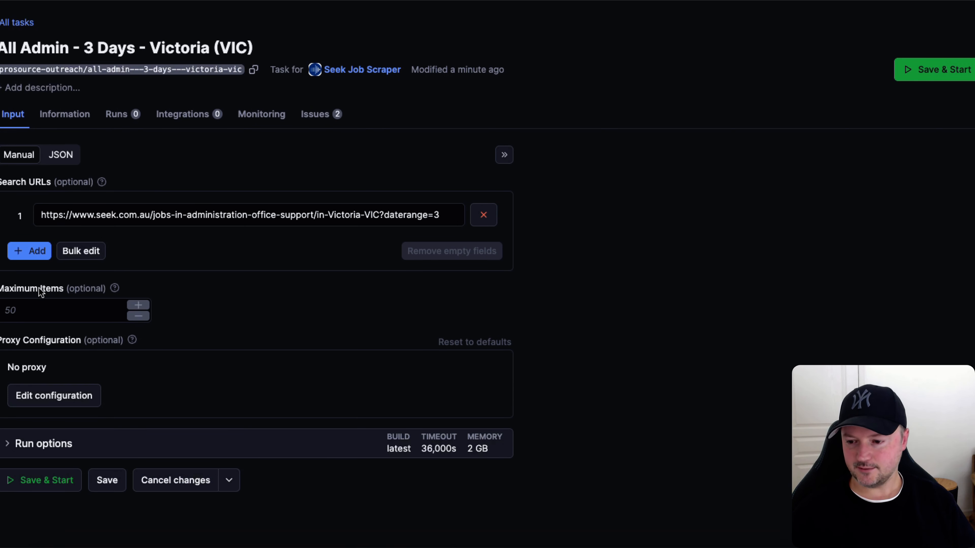
pyautogui.click(21, 311)
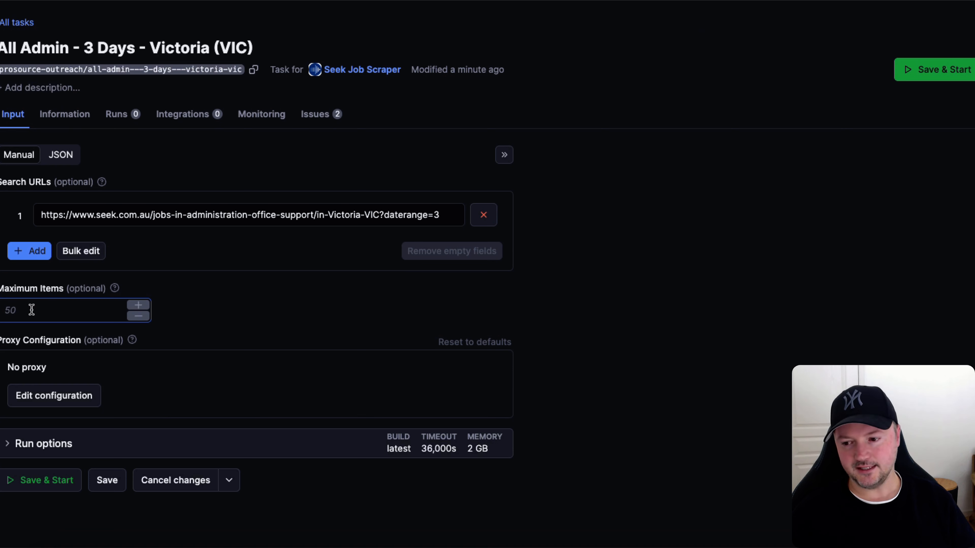
pyautogui.click(31, 310)
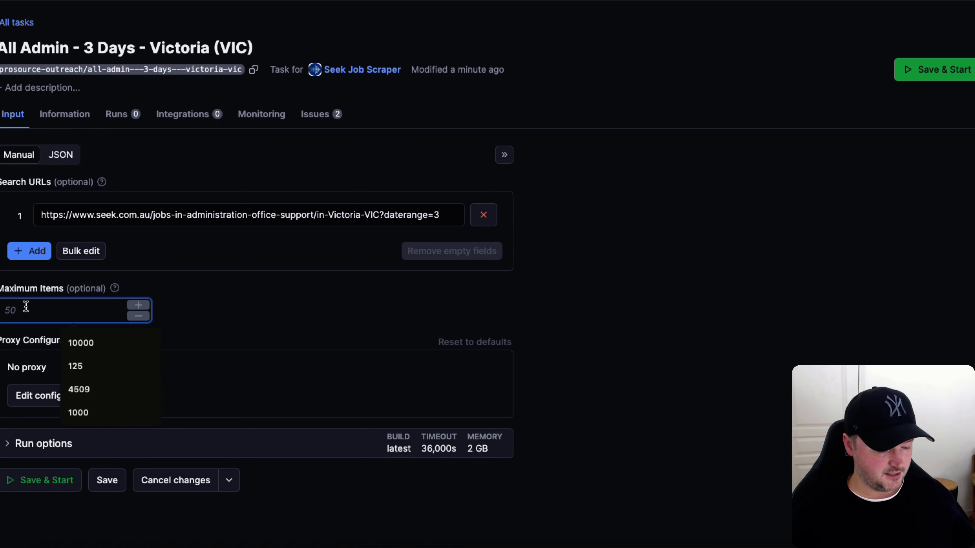
pyautogui.write('1000')
pyautogui.click(1, 294)
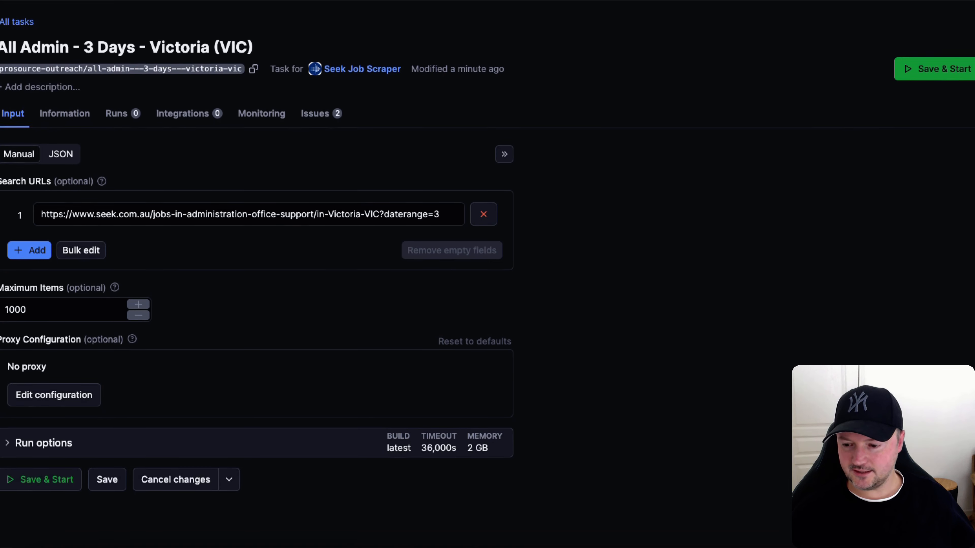
# Expand the run options to check timeout and memory, then save and start the task.
pyautogui.click(10, 449)
pyautogui.scroll(-2, 2, 419)
pyautogui.scroll(-3, 3, 345)
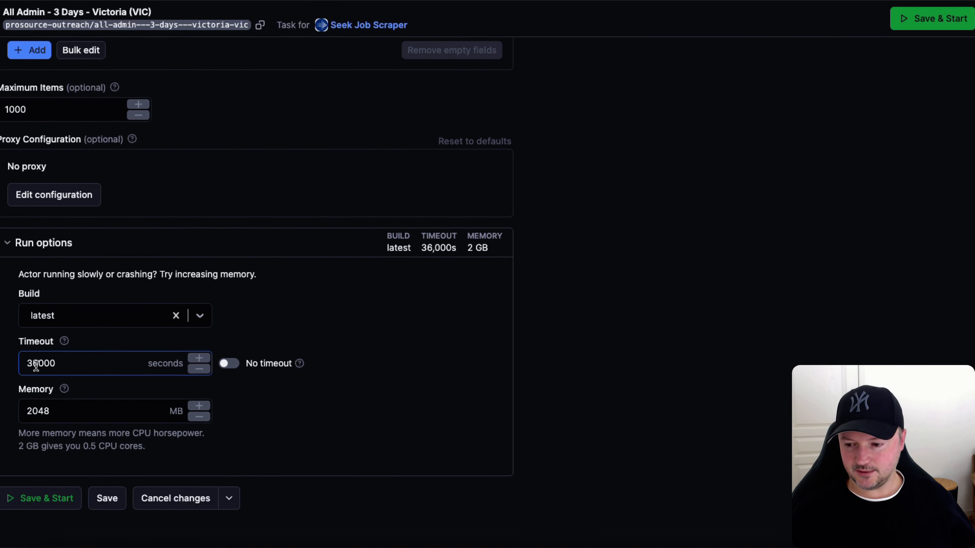
pyautogui.click(33, 403)
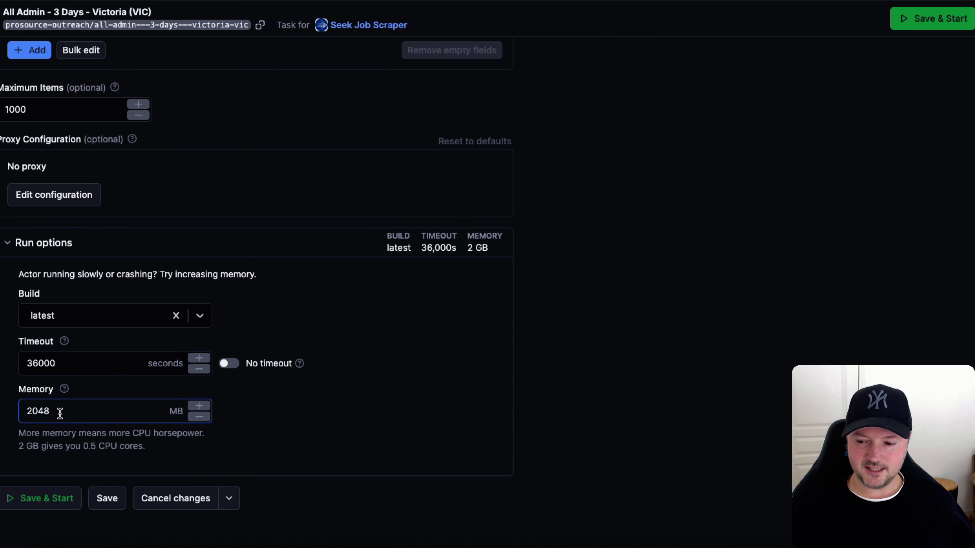
pyautogui.click(27, 502)
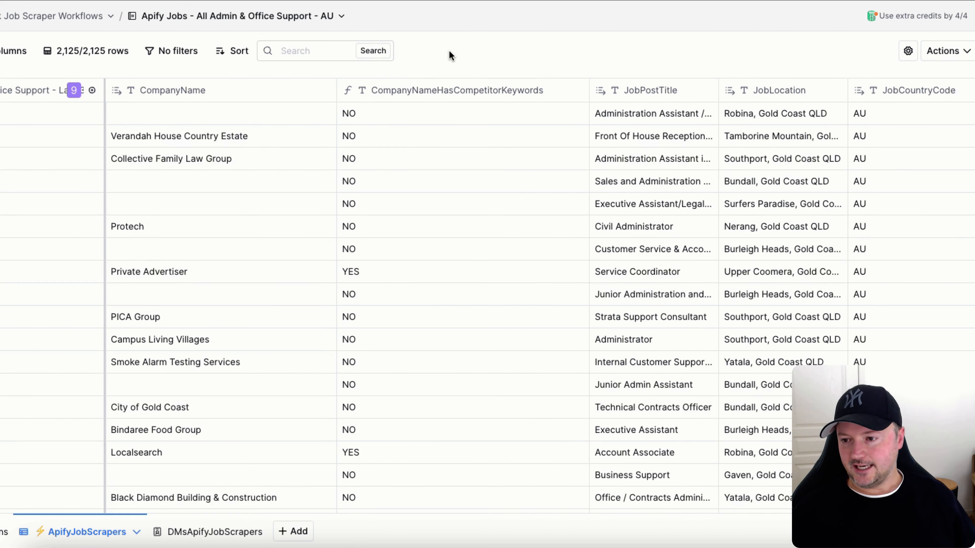
# Add a column source importing from the seek-job-scraper actor with the all-admin---3-days---victoria-vic task.
pyautogui.moveTo(73, 99)
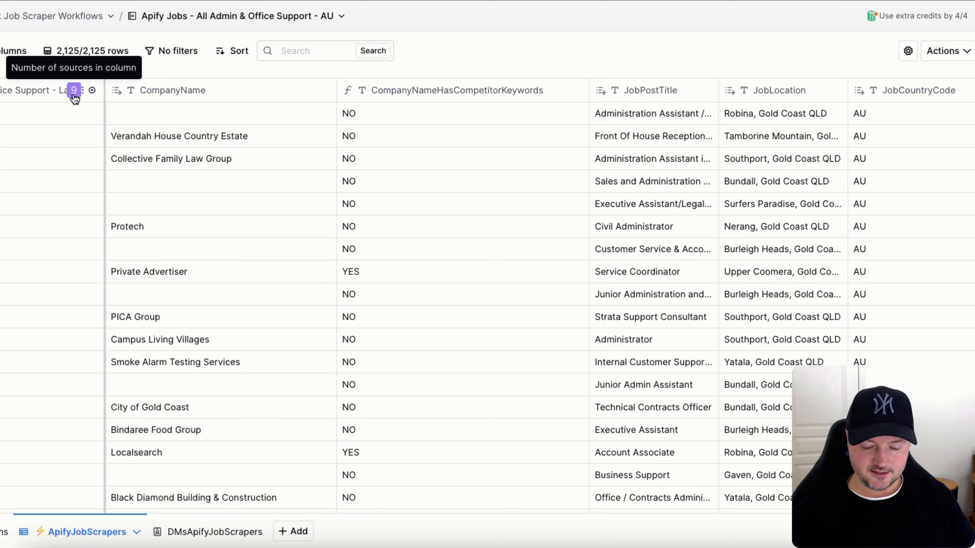
pyautogui.click(266, 544)
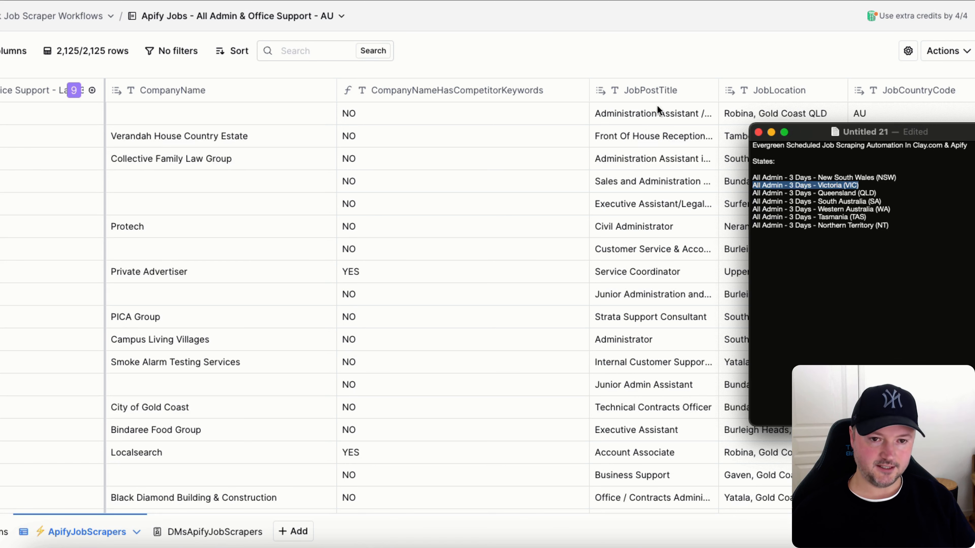
pyautogui.click(568, 41)
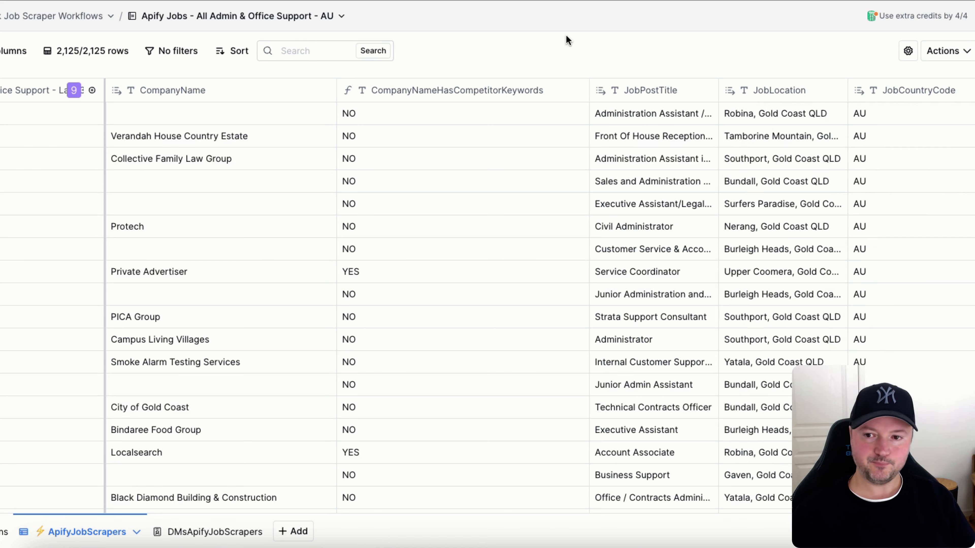
pyautogui.click(91, 89)
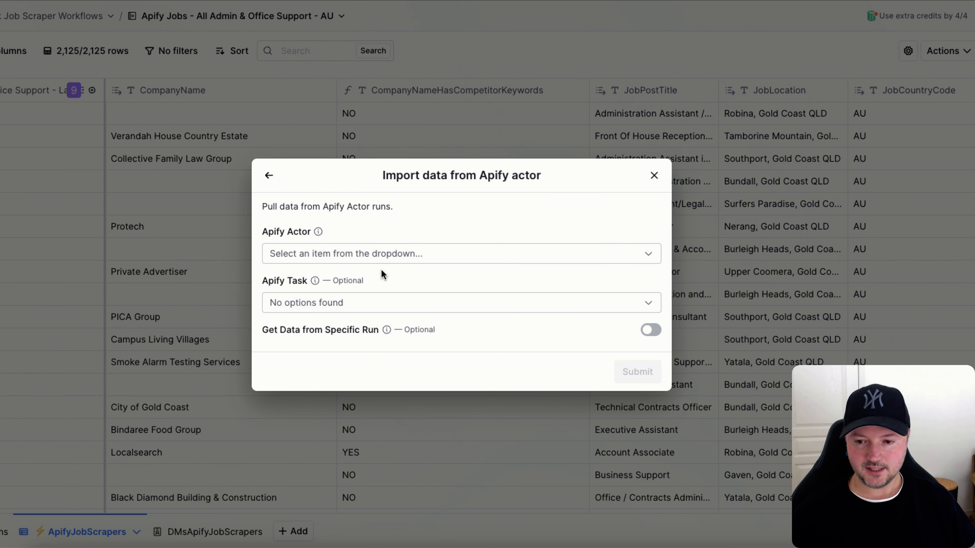
pyautogui.click(368, 255)
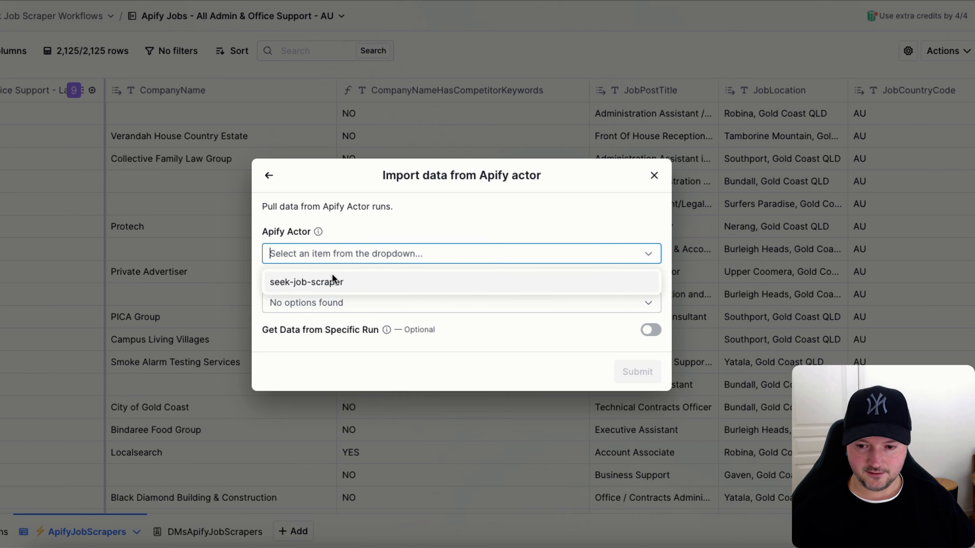
pyautogui.click(331, 282)
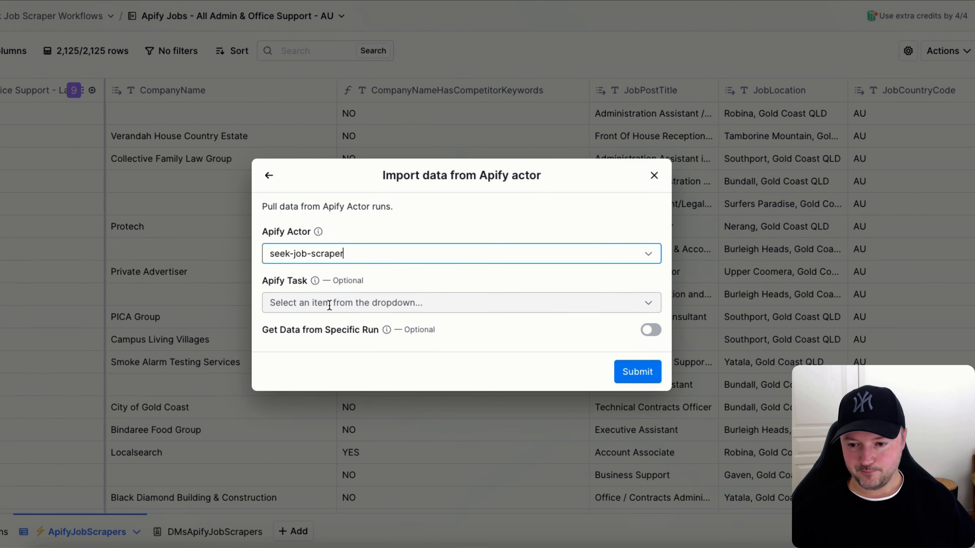
pyautogui.click(309, 301)
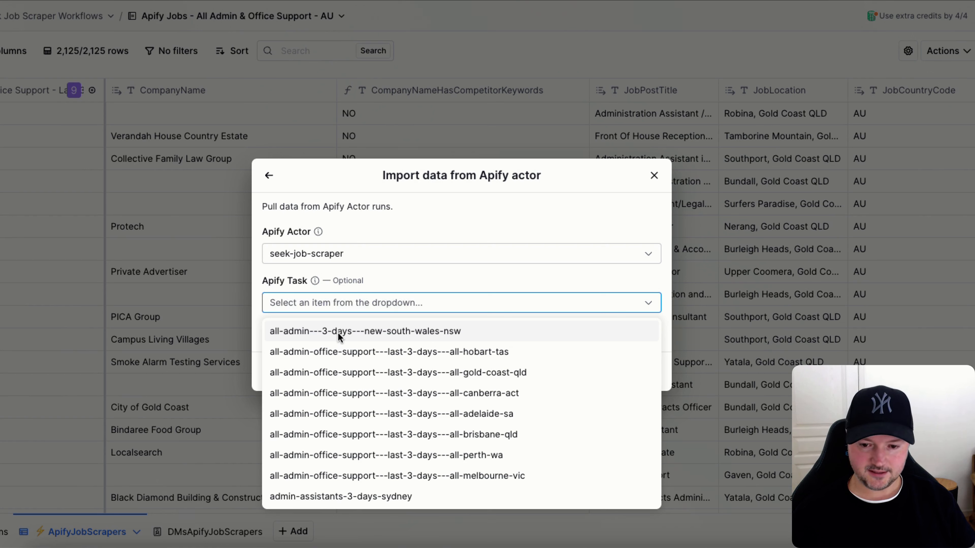
pyautogui.click(428, 279)
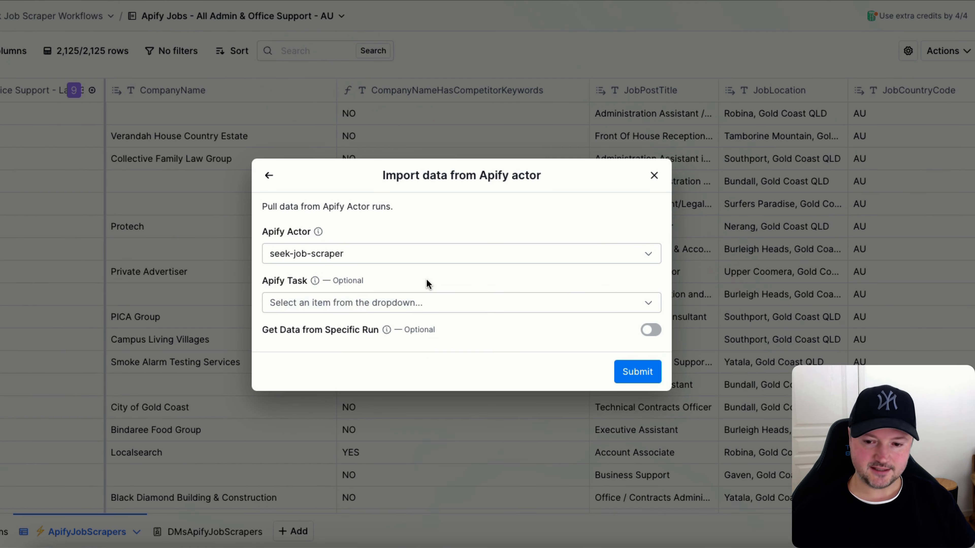
pyautogui.click(373, 305)
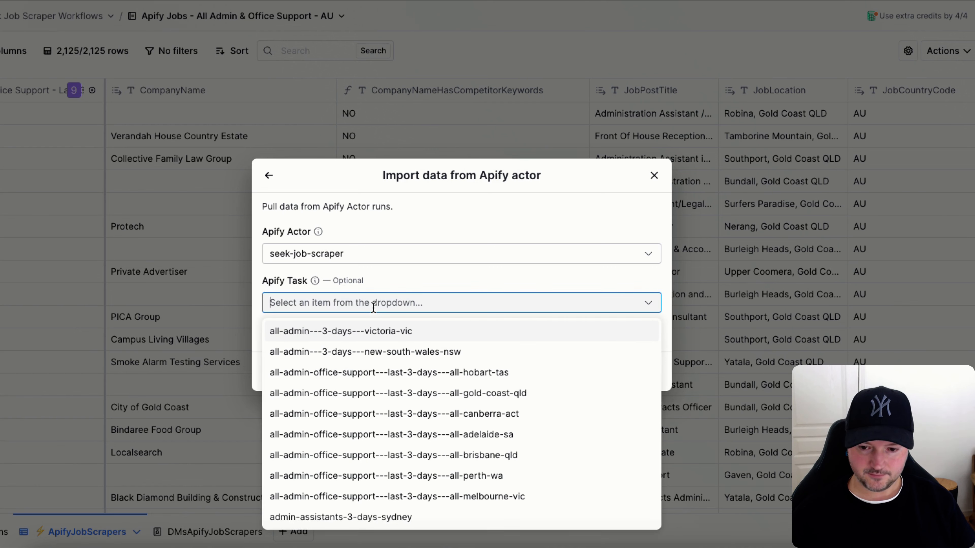
pyautogui.click(358, 331)
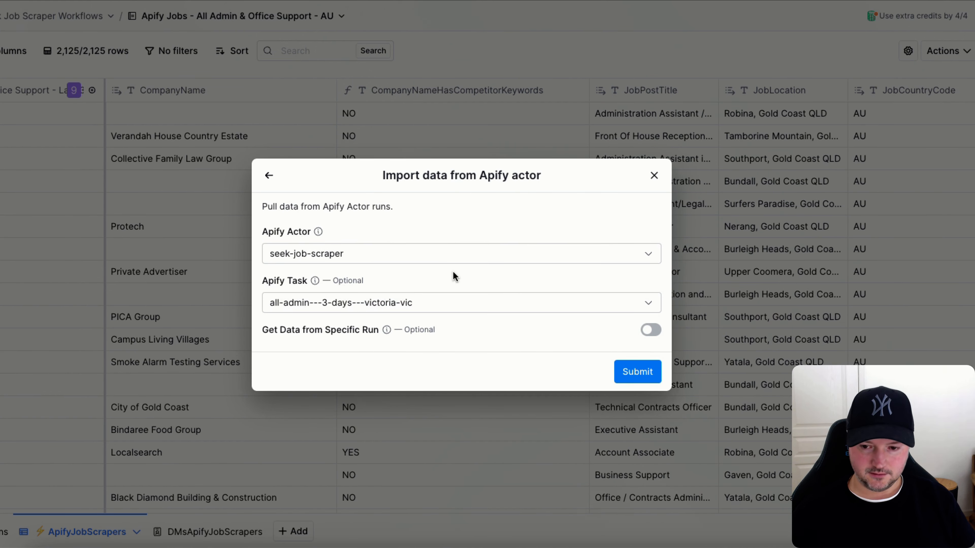
pyautogui.click(637, 371)
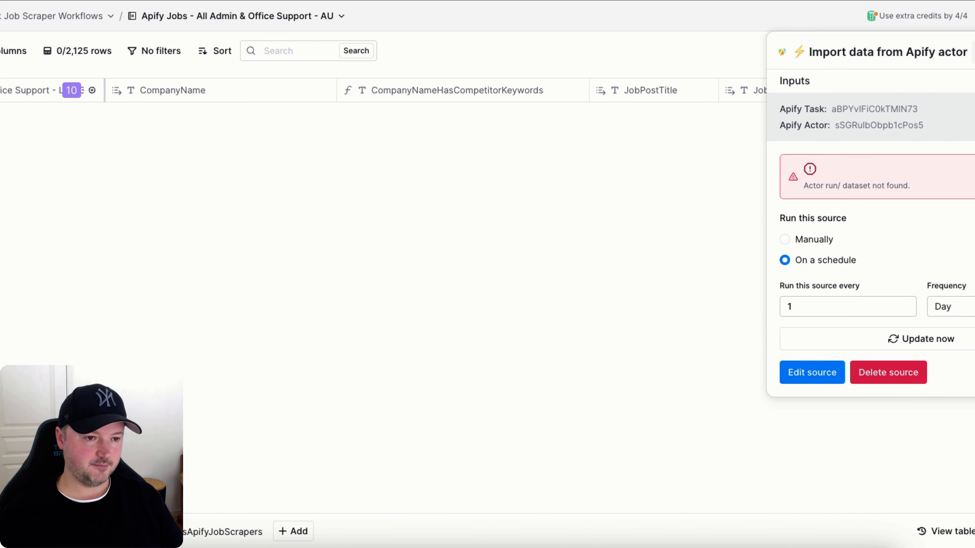
# Rename the new source as All Admin - 3 Days - Victoria (VIC).
pyautogui.click(883, 51)
pyautogui.write('All Admin - 3 Days - Victoria (VIC)')
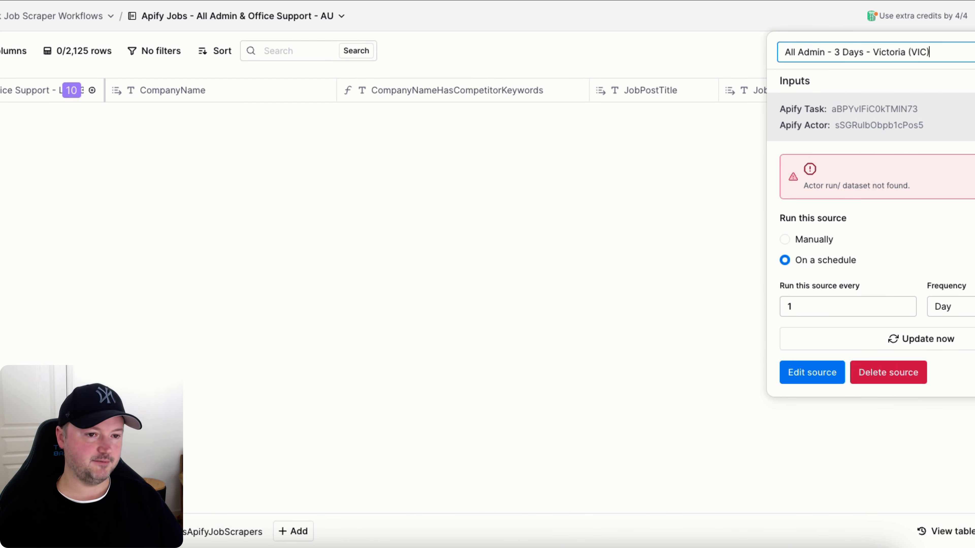
# Confirm the source name and trigger an immediate update of the Victoria source.
pyautogui.press('Return')
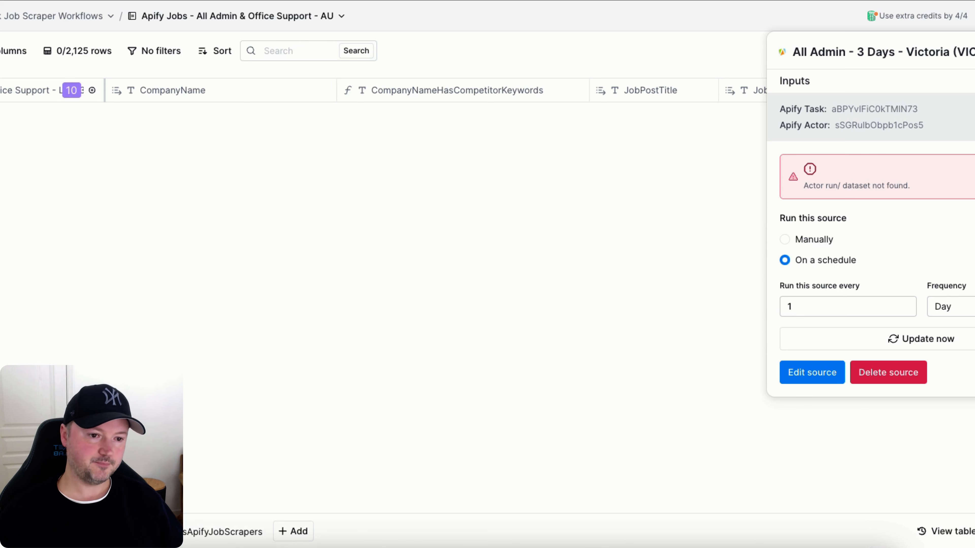
pyautogui.click(910, 338)
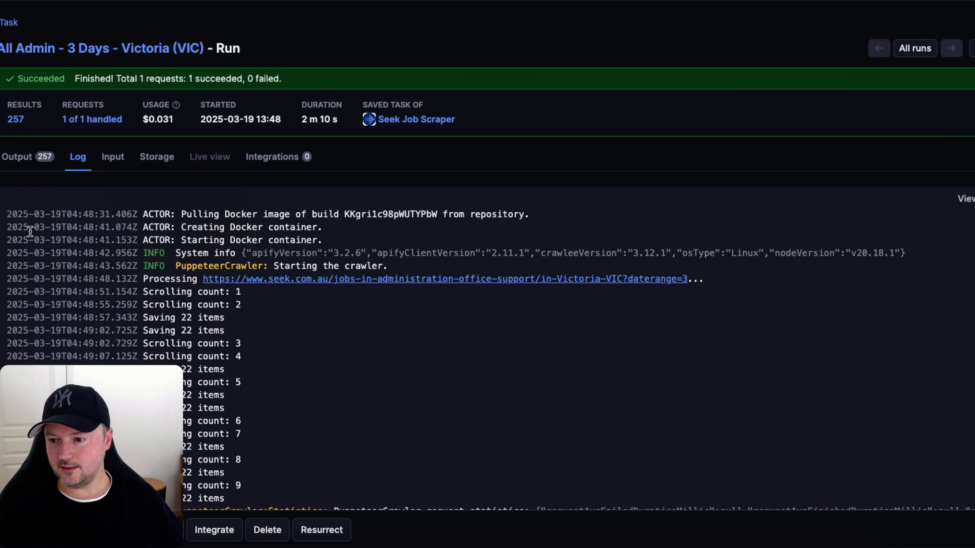
# Create a daily schedule named all-admin---3-days---victoria-vic-schedule for the Victoria task in UTC.
pyautogui.scroll(-7, 487, 269)
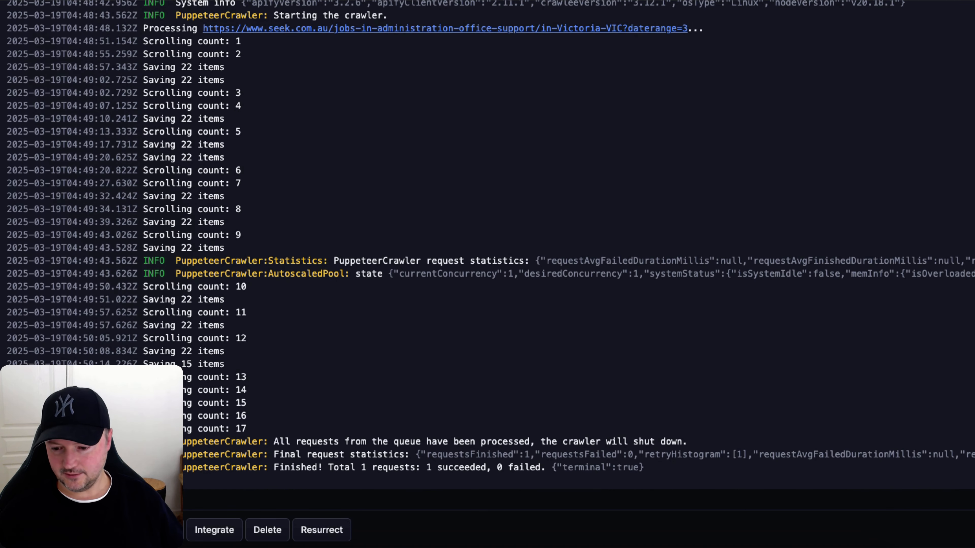
pyautogui.scroll(7, 488, 268)
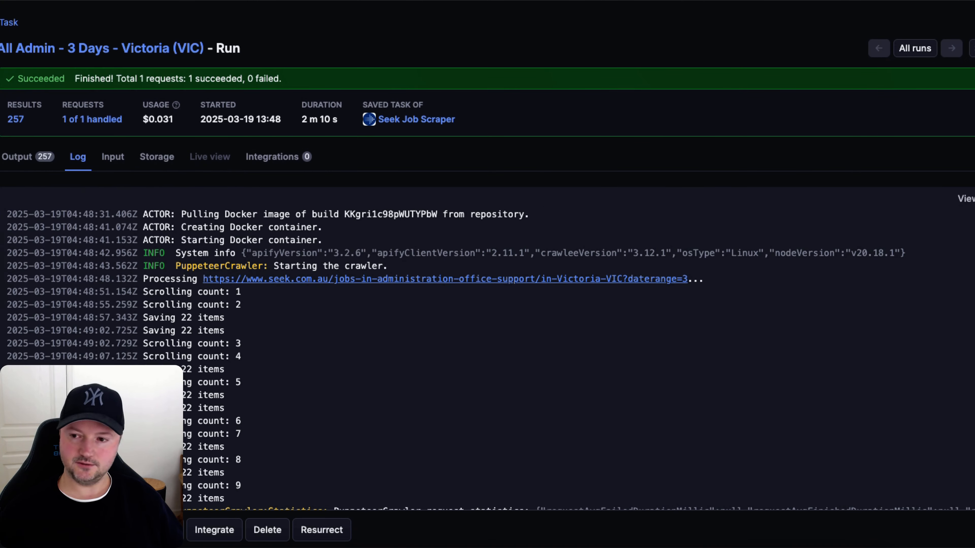
pyautogui.click(7, 24)
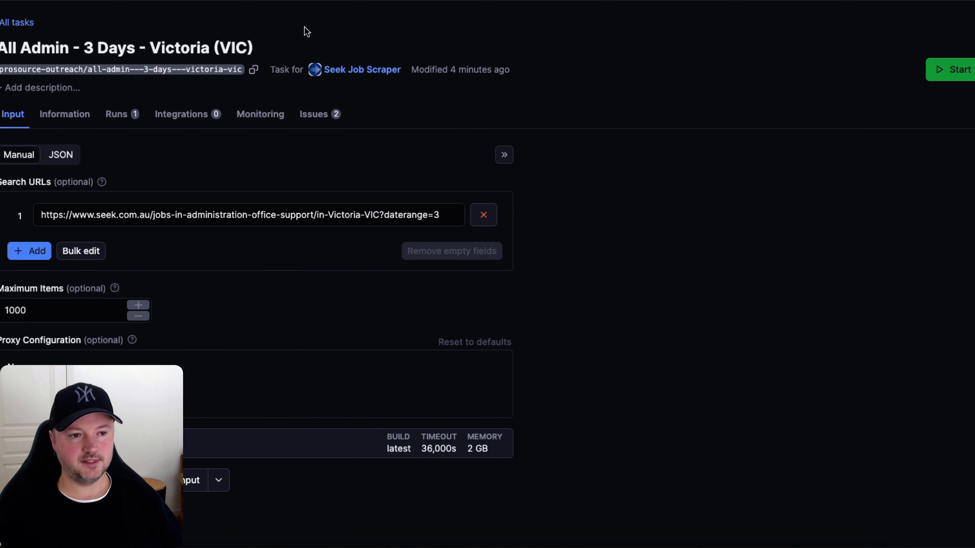
pyautogui.click(974, 69)
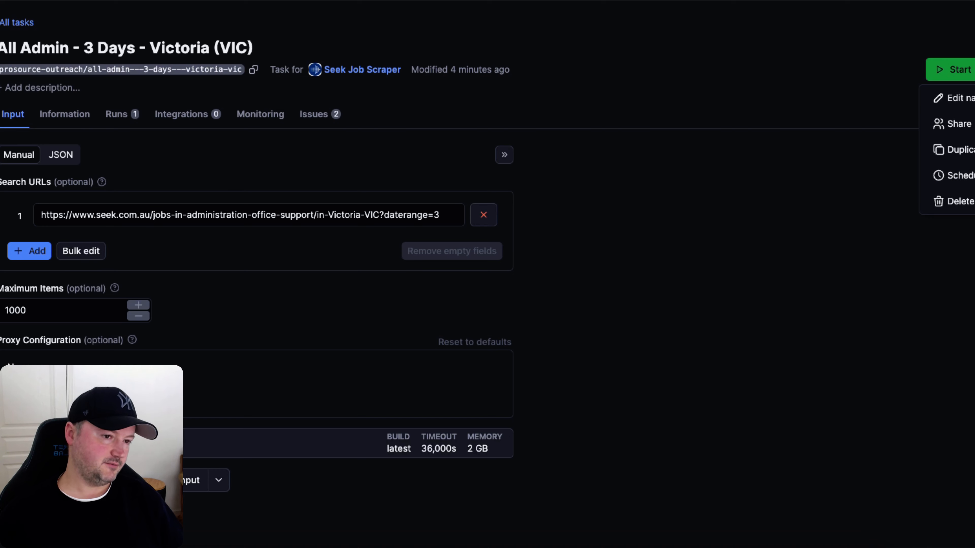
pyautogui.click(952, 173)
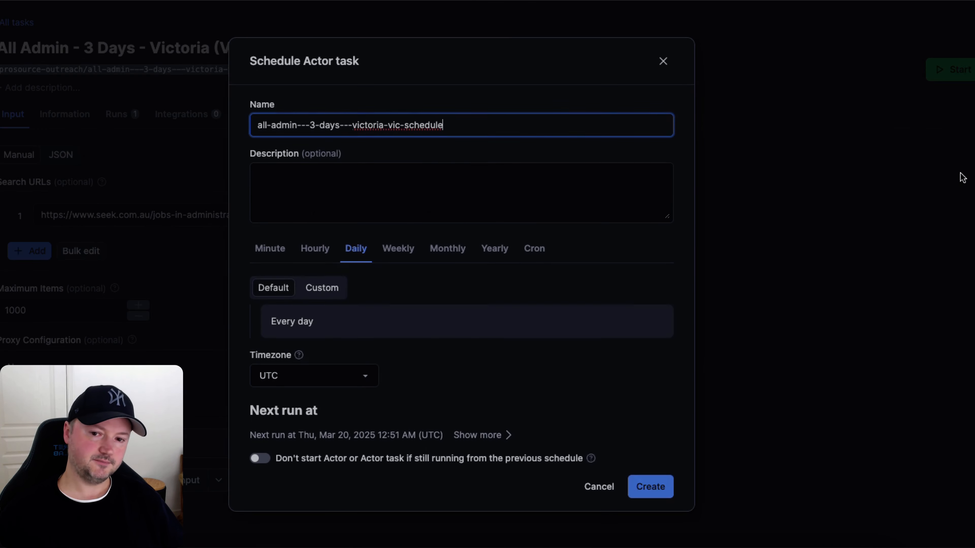
pyautogui.click(616, 143)
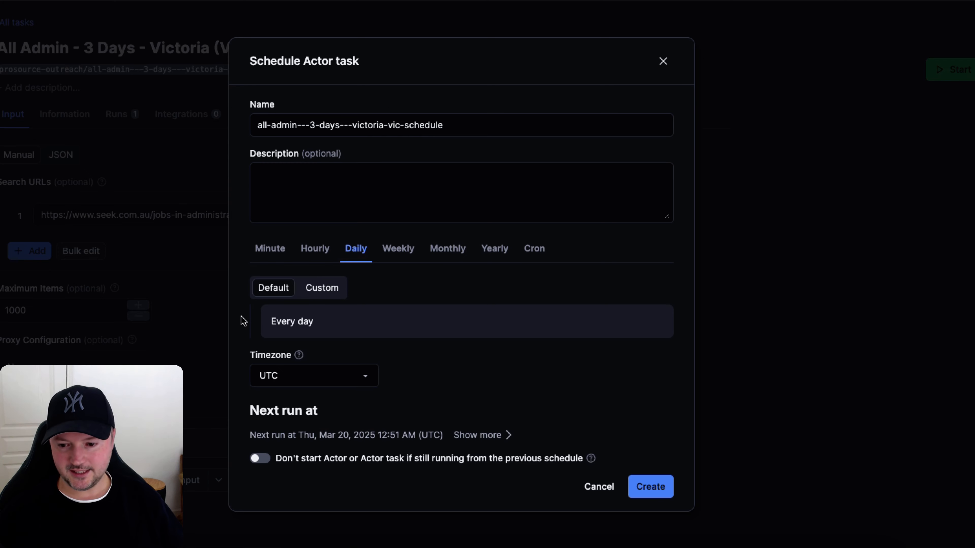
pyautogui.click(480, 435)
pyautogui.click(650, 498)
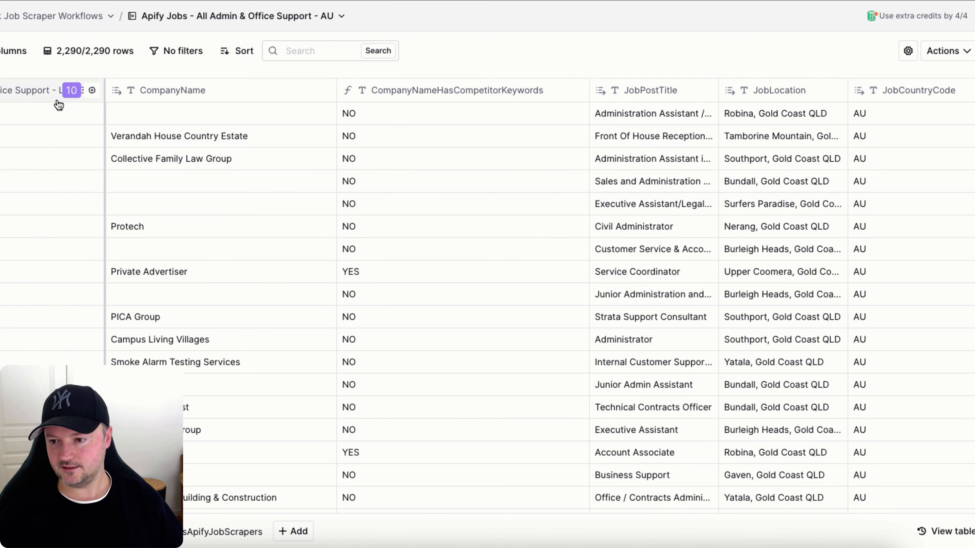
# Open the Victoria source's settings from the table's source column to review its schedule.
pyautogui.click(28, 90)
pyautogui.moveTo(15, 189)
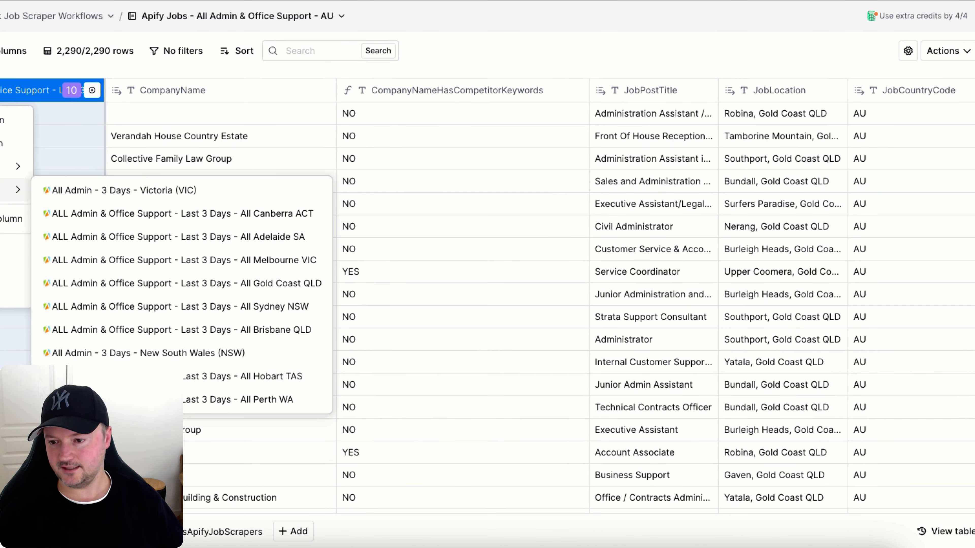
pyautogui.click(81, 190)
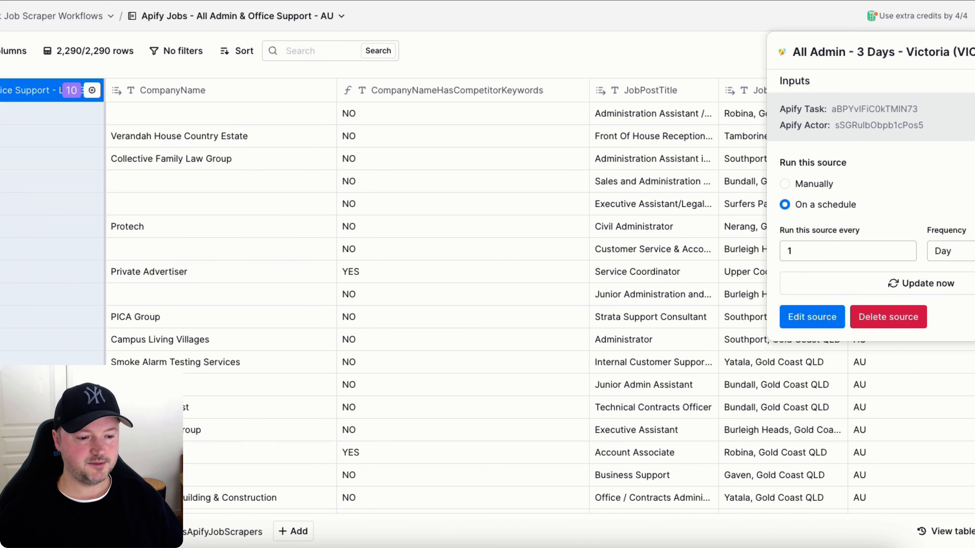
pyautogui.press('Escape')
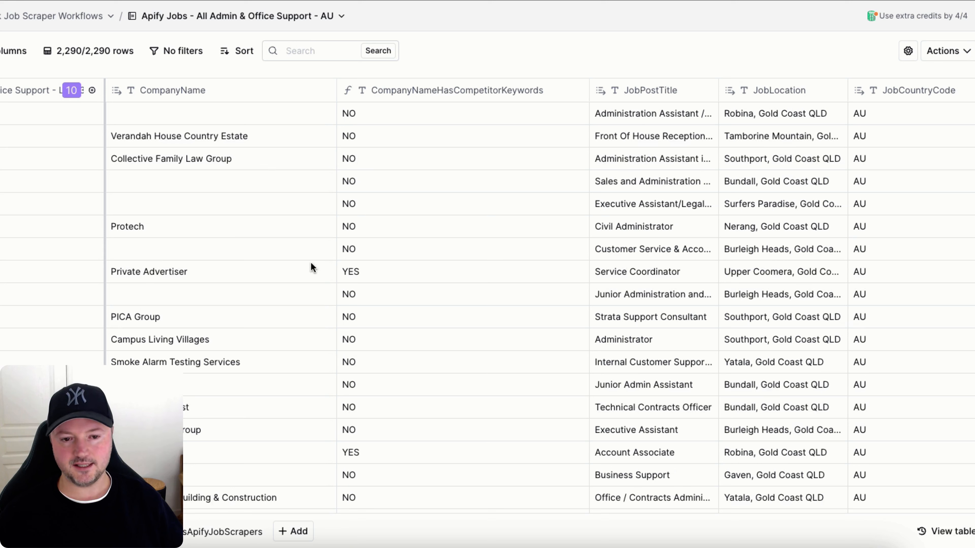